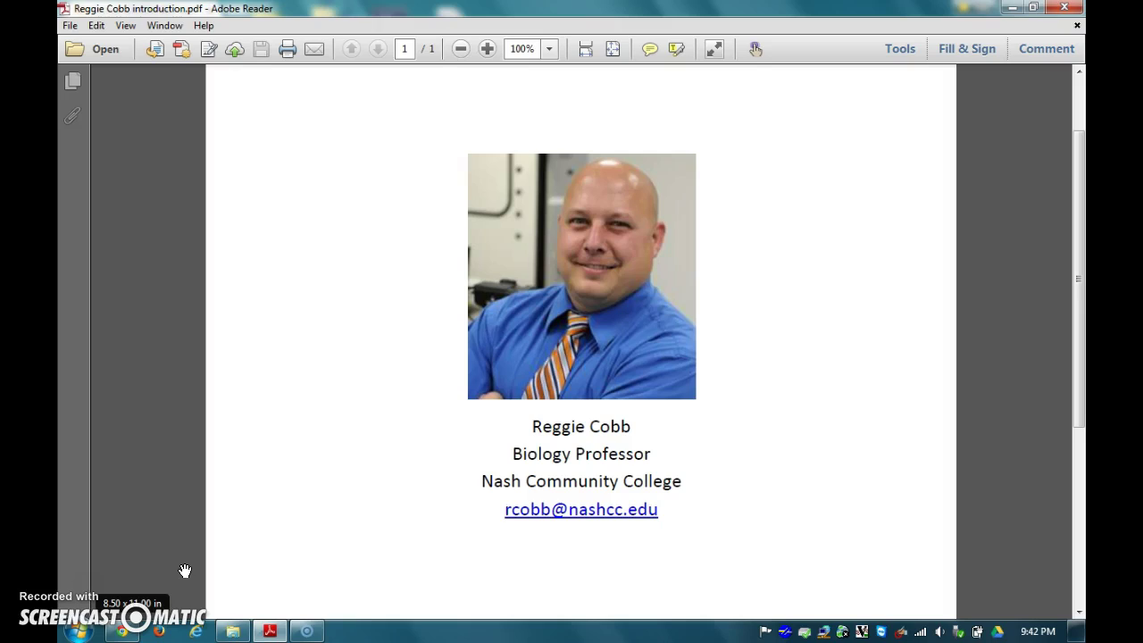
# Show the BIO 110 Principles of Biology course page in Chrome and turn editing on.
pyautogui.click(122, 632)
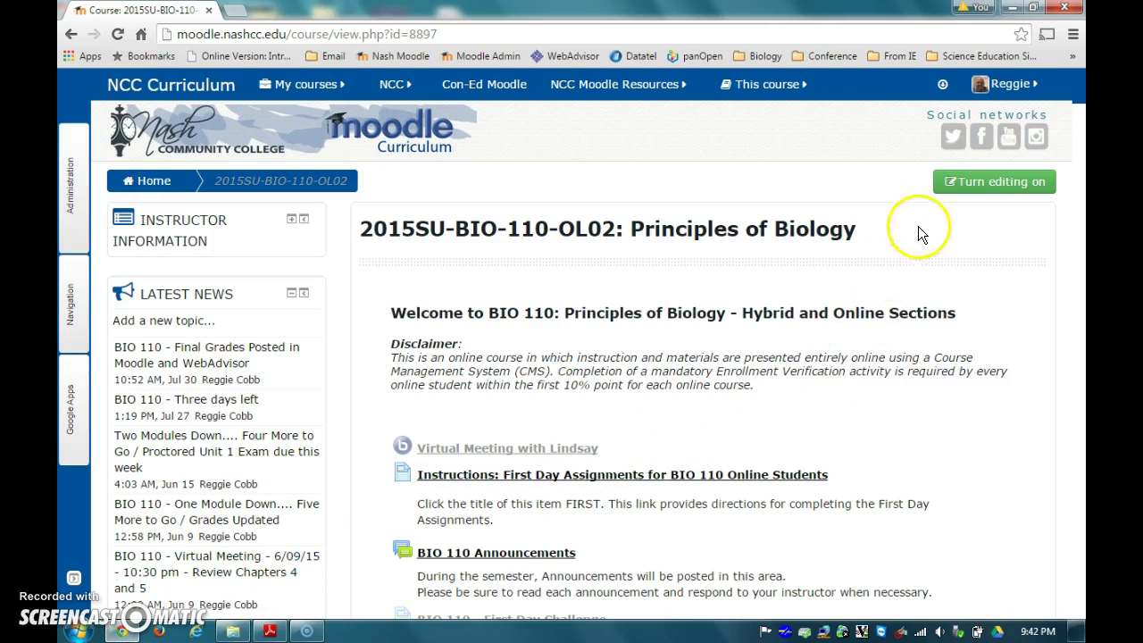
pyautogui.click(980, 187)
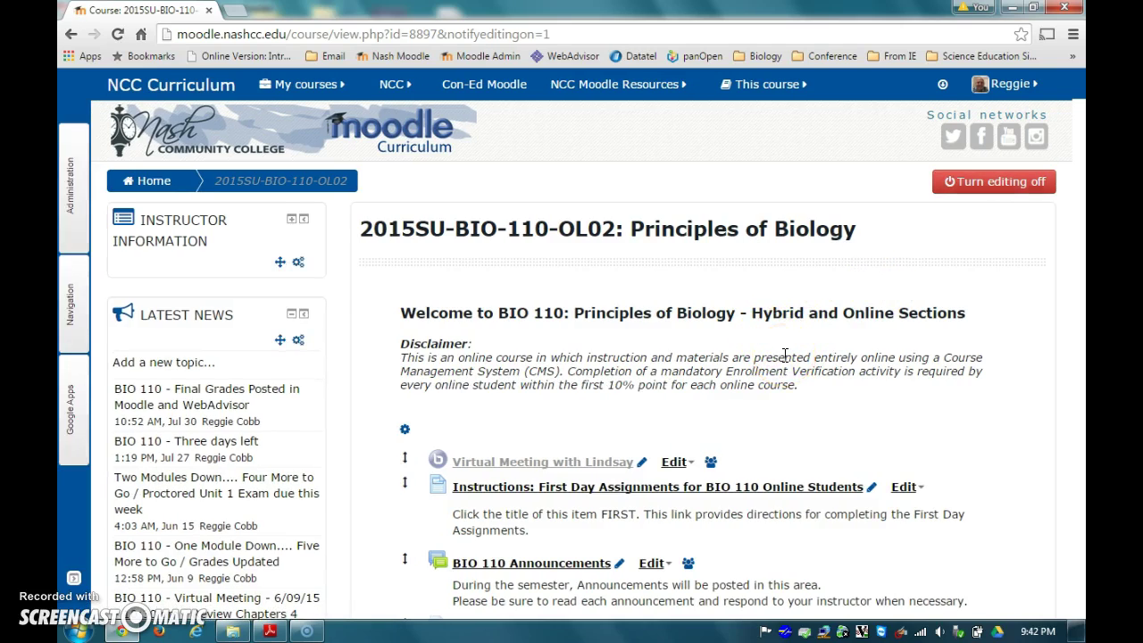
pyautogui.scroll(-2, 784, 354)
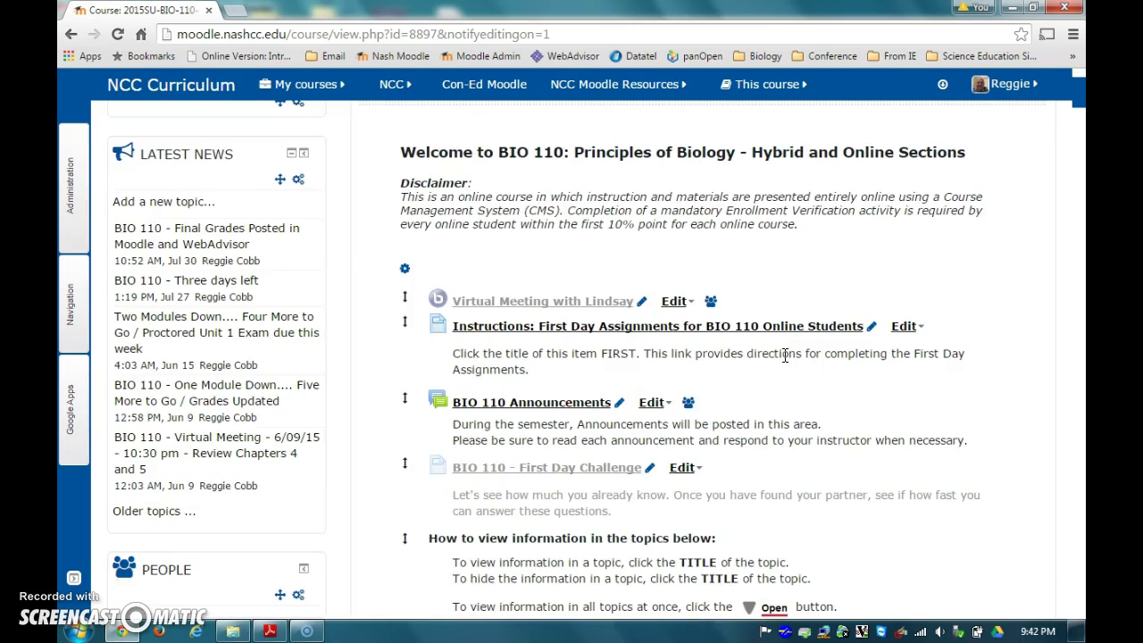
pyautogui.scroll(-1, 784, 355)
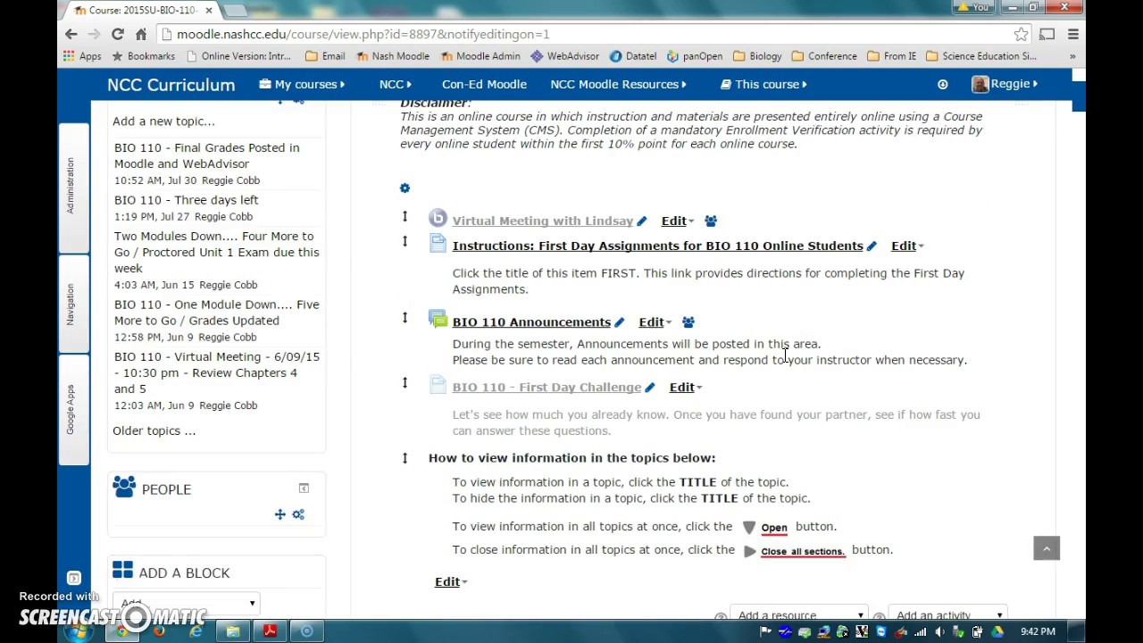
pyautogui.scroll(-2, 785, 356)
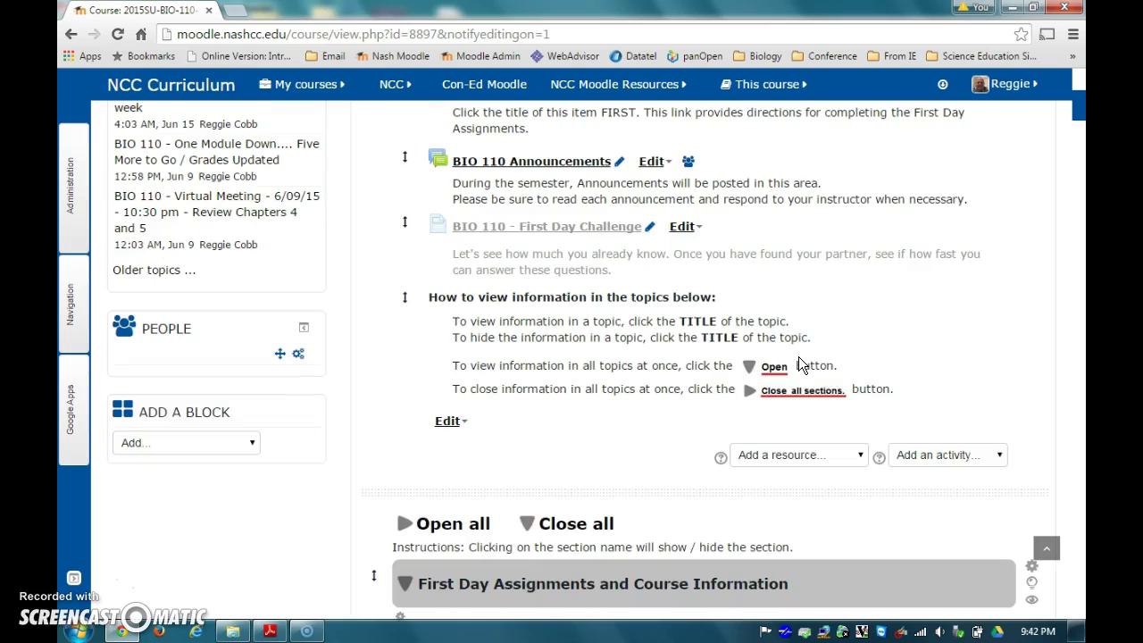
# Add a BigBlueButtonBN activity named 'BBB Demo' with Open BigBlueButton in a new window ticked.
pyautogui.click(964, 457)
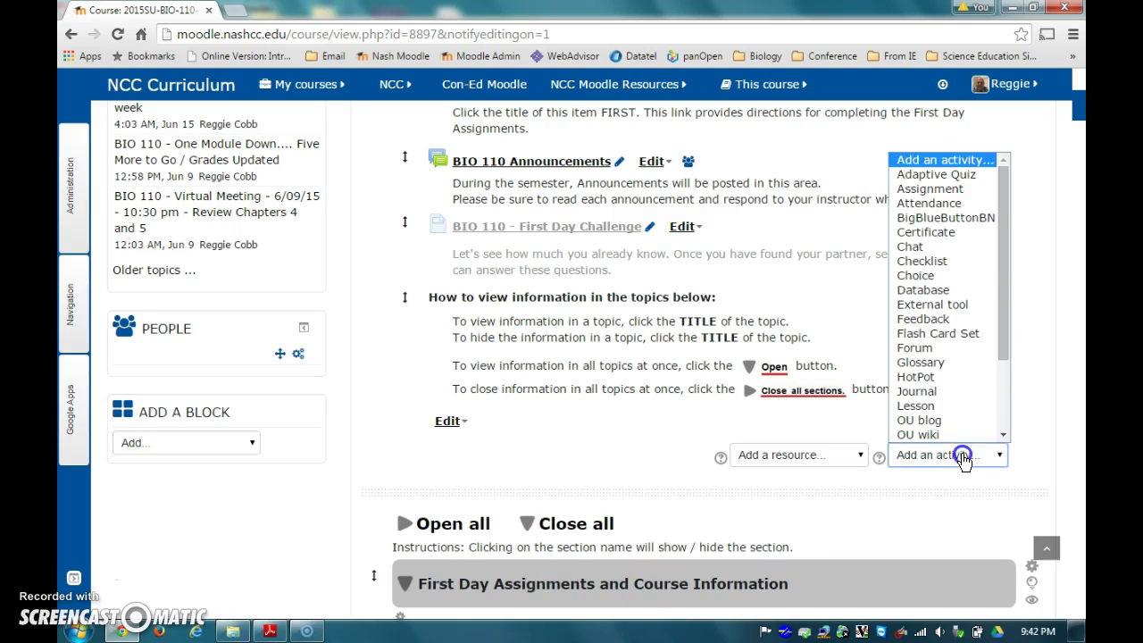
pyautogui.click(953, 218)
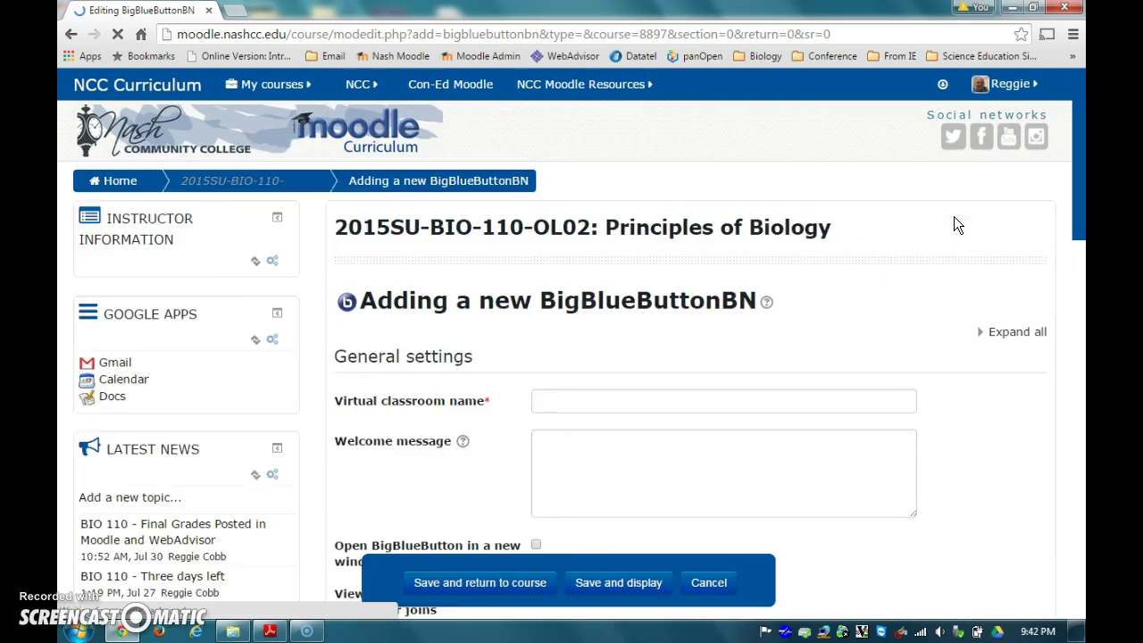
pyautogui.click(725, 400)
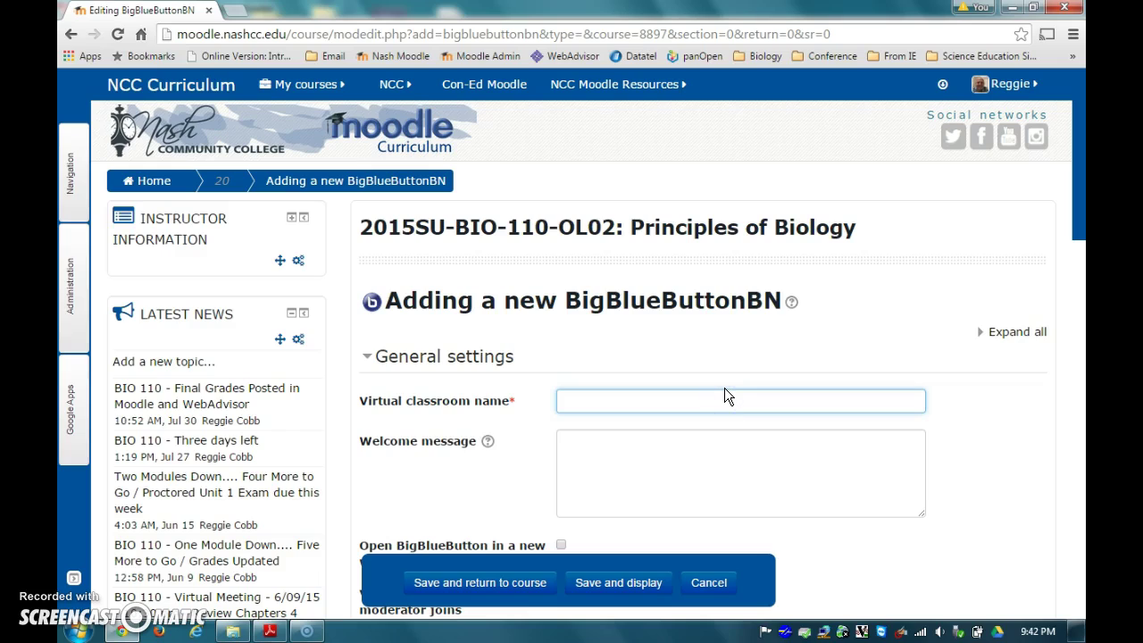
pyautogui.write('BBB Demo')
pyautogui.scroll(-1, 732, 407)
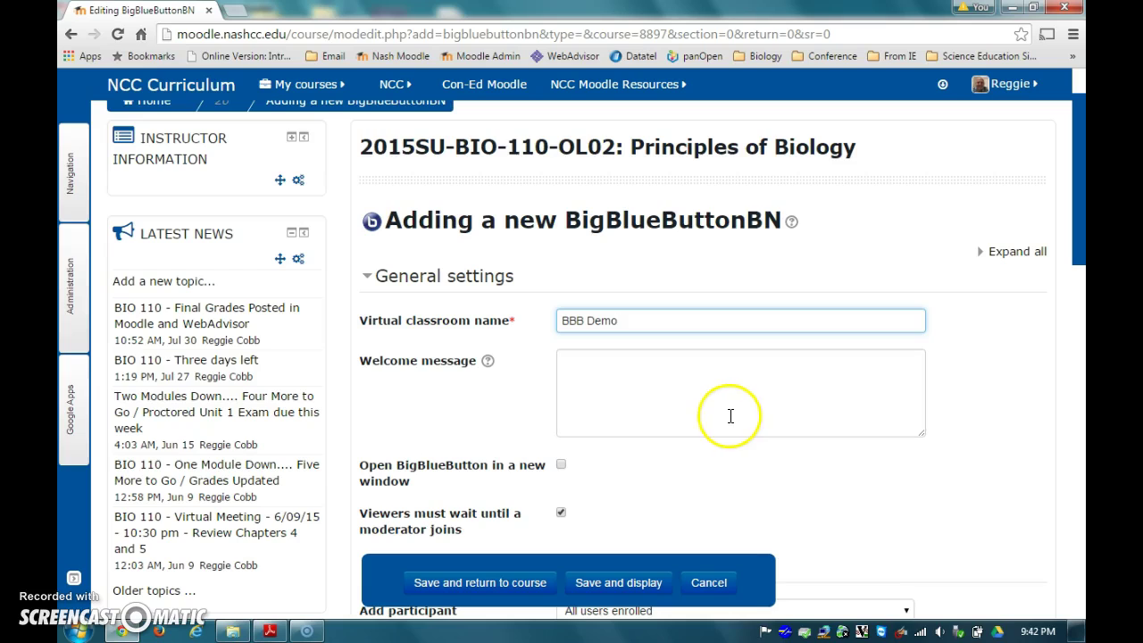
pyautogui.click(561, 465)
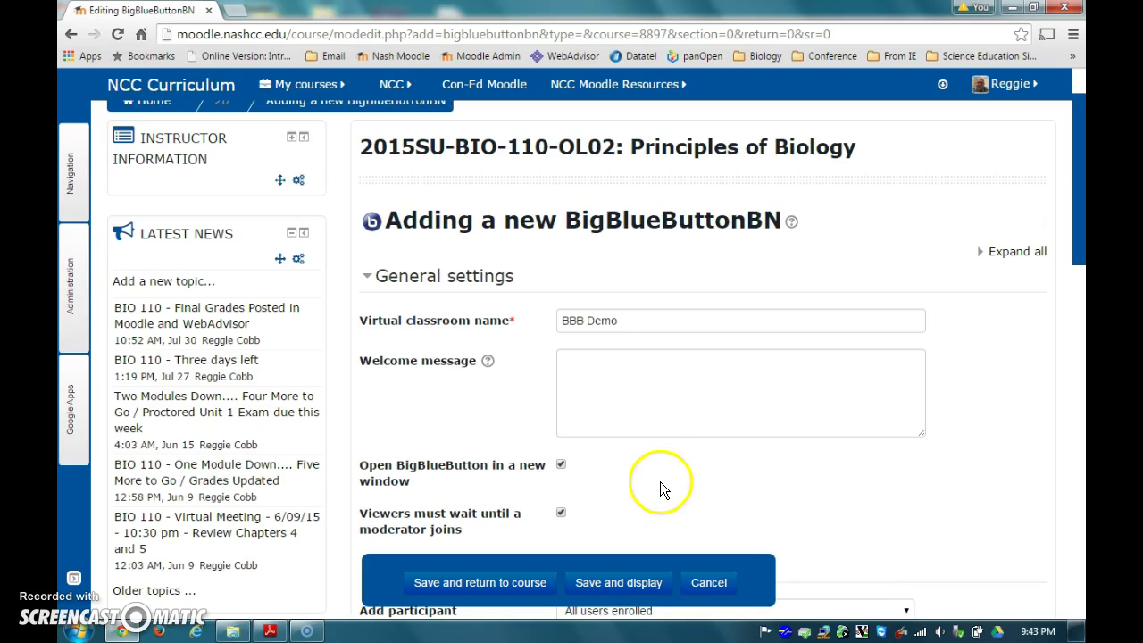
pyautogui.scroll(-4, 672, 463)
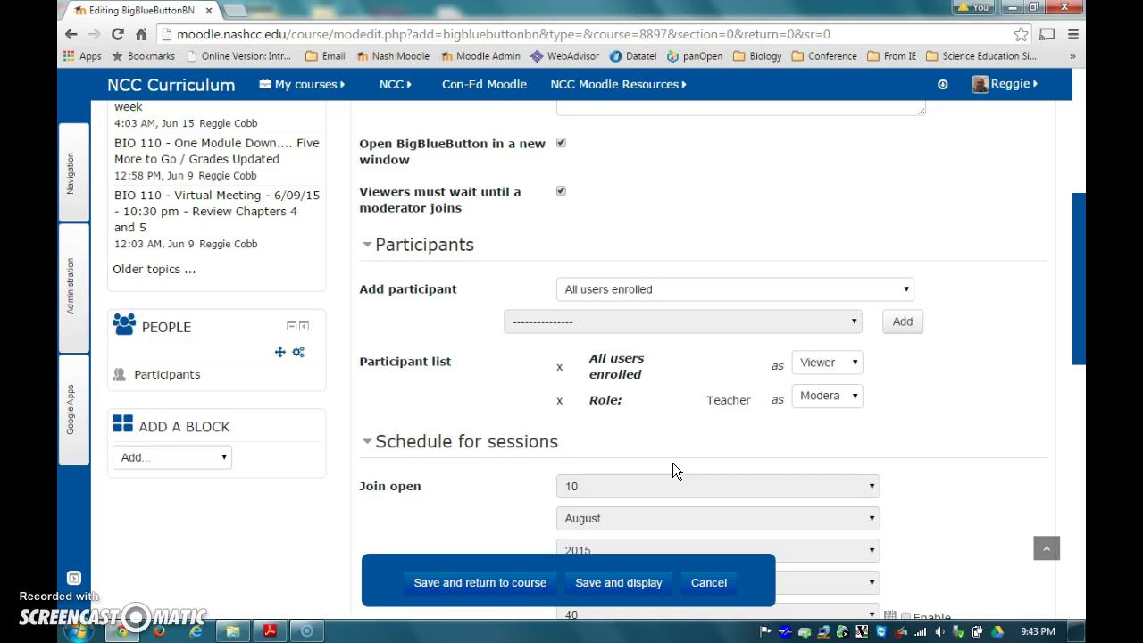
# Tick Record for the BBB Demo session and expand Common module settings.
pyautogui.scroll(-2, 672, 463)
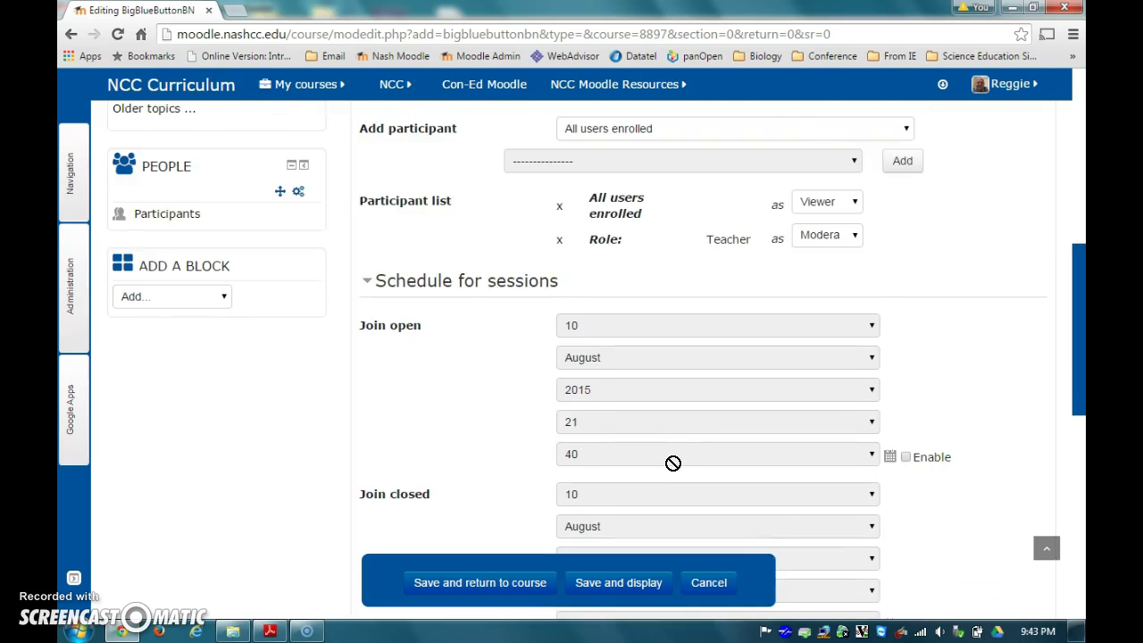
pyautogui.scroll(-1, 673, 463)
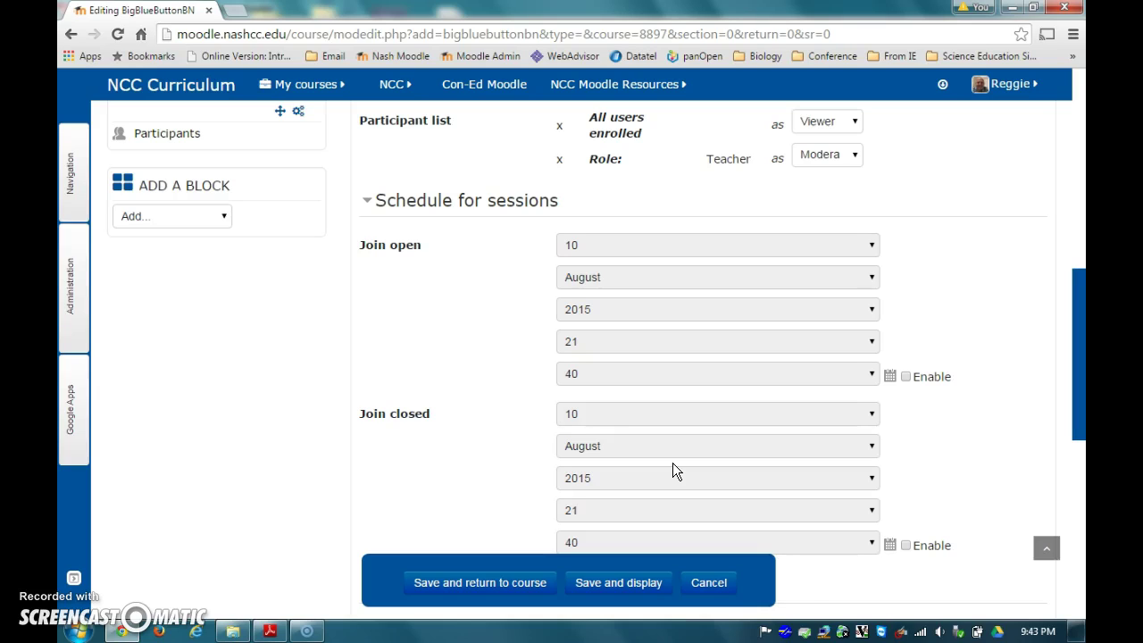
pyautogui.scroll(-3, 673, 460)
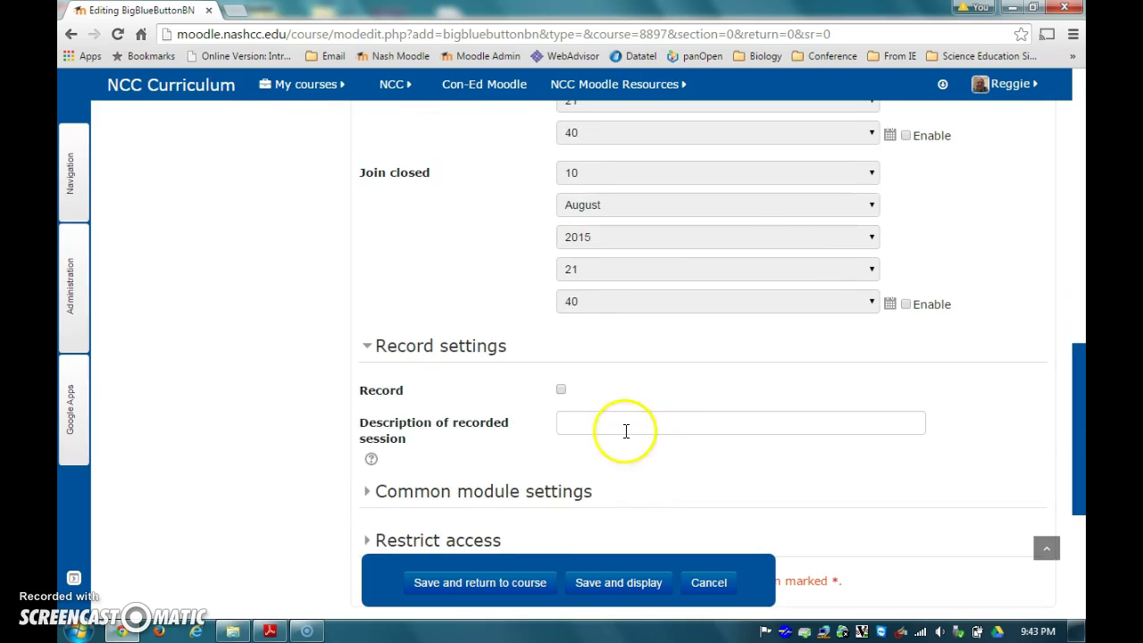
pyautogui.click(561, 391)
pyautogui.scroll(-1, 661, 407)
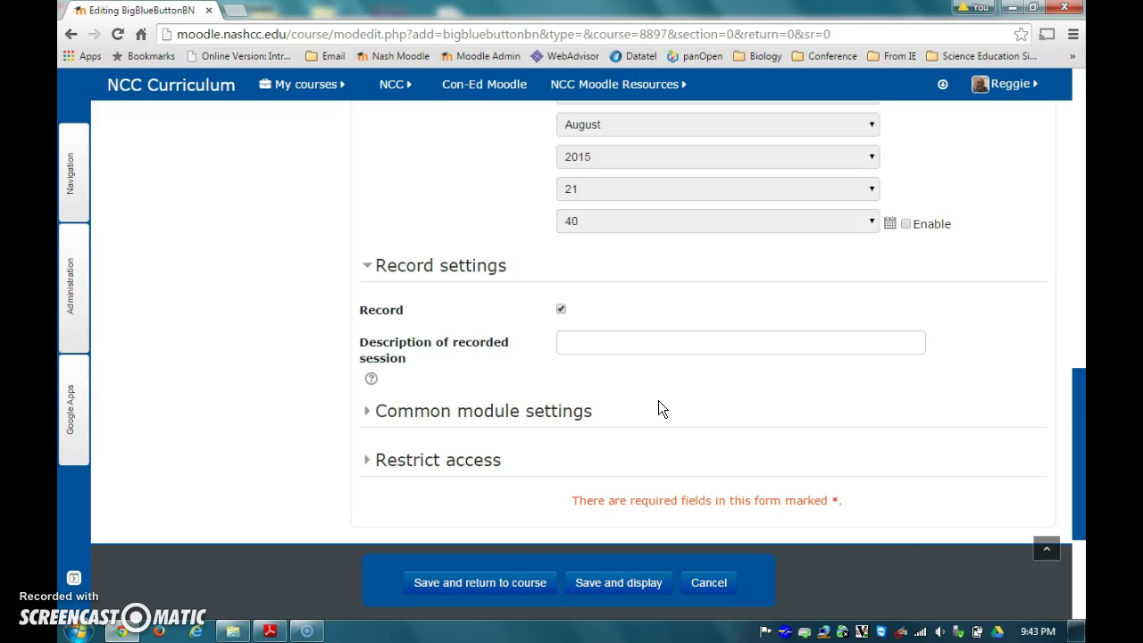
pyautogui.click(425, 412)
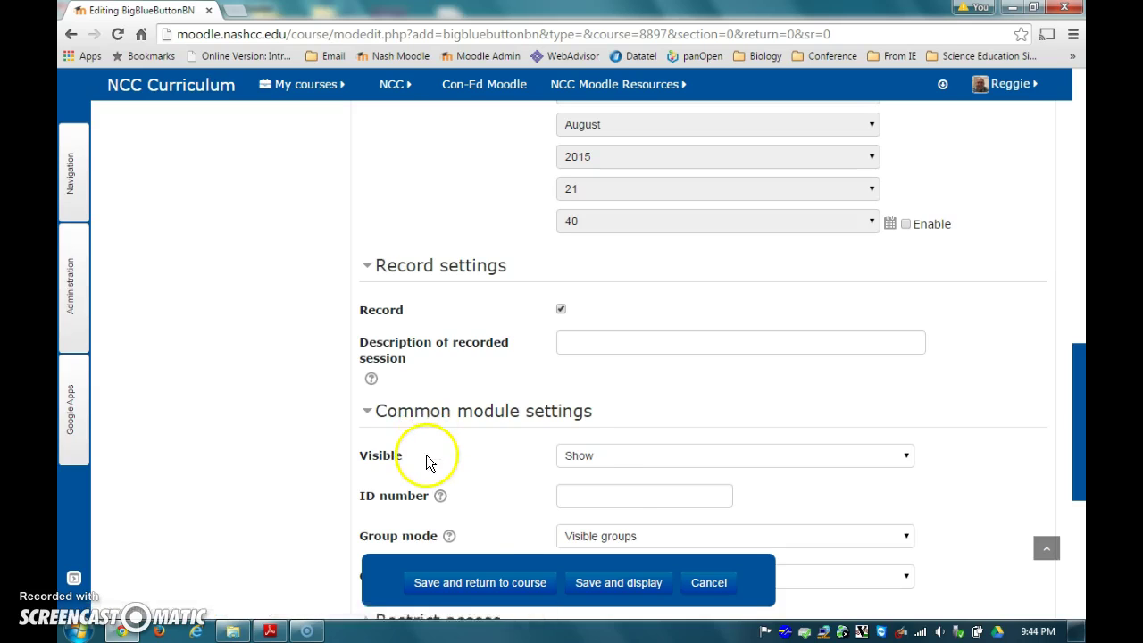
pyautogui.scroll(-3, 426, 457)
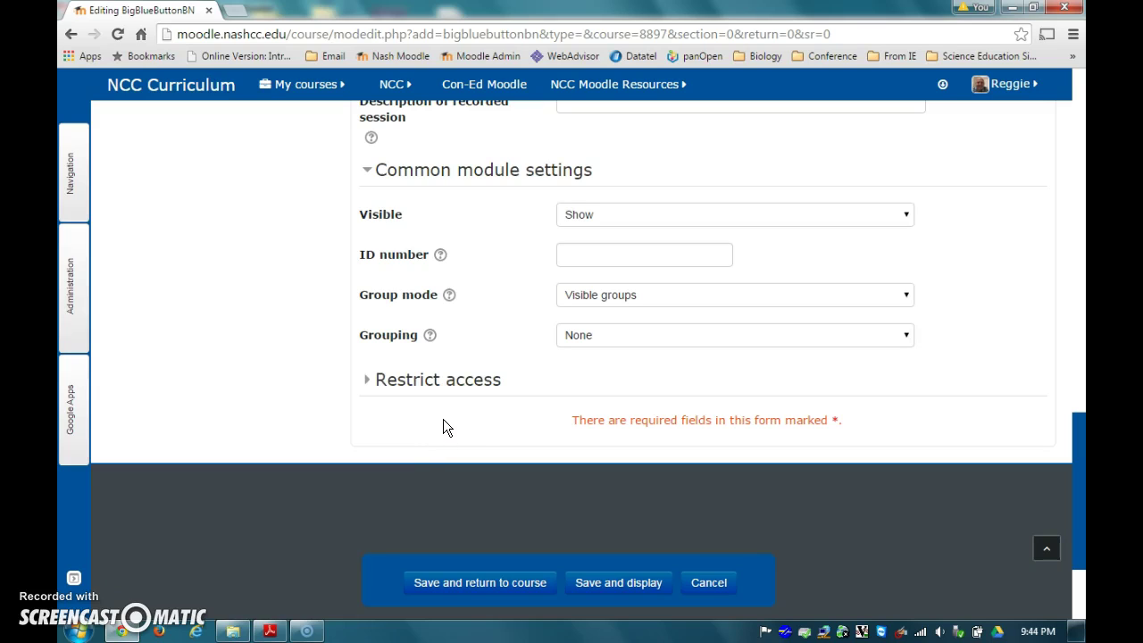
# Save the BBB Demo activity and return to the course page.
pyautogui.click(469, 581)
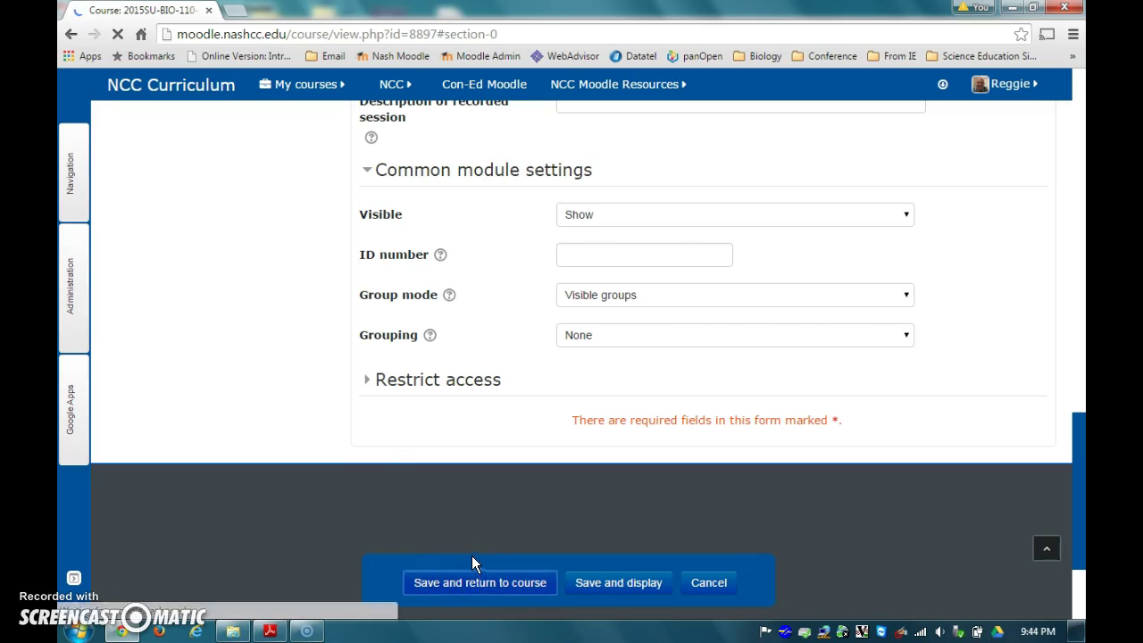
pyautogui.scroll(-3, 487, 527)
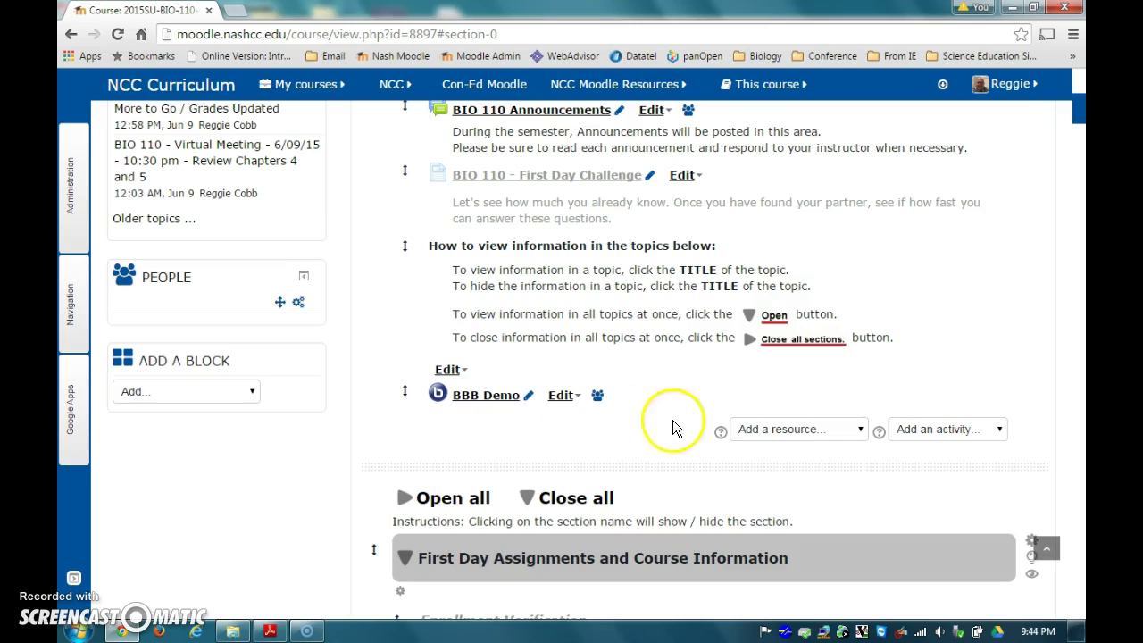
pyautogui.click(774, 430)
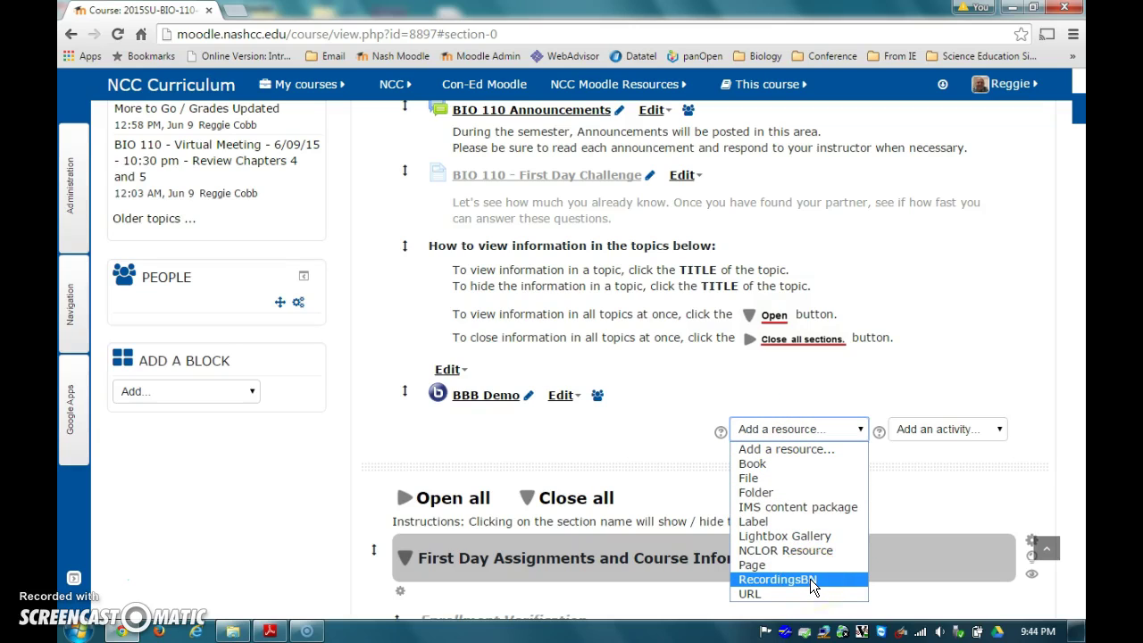
# Add a RecordingsBN resource named 'BBB Recordings' and save it to the course.
pyautogui.click(811, 580)
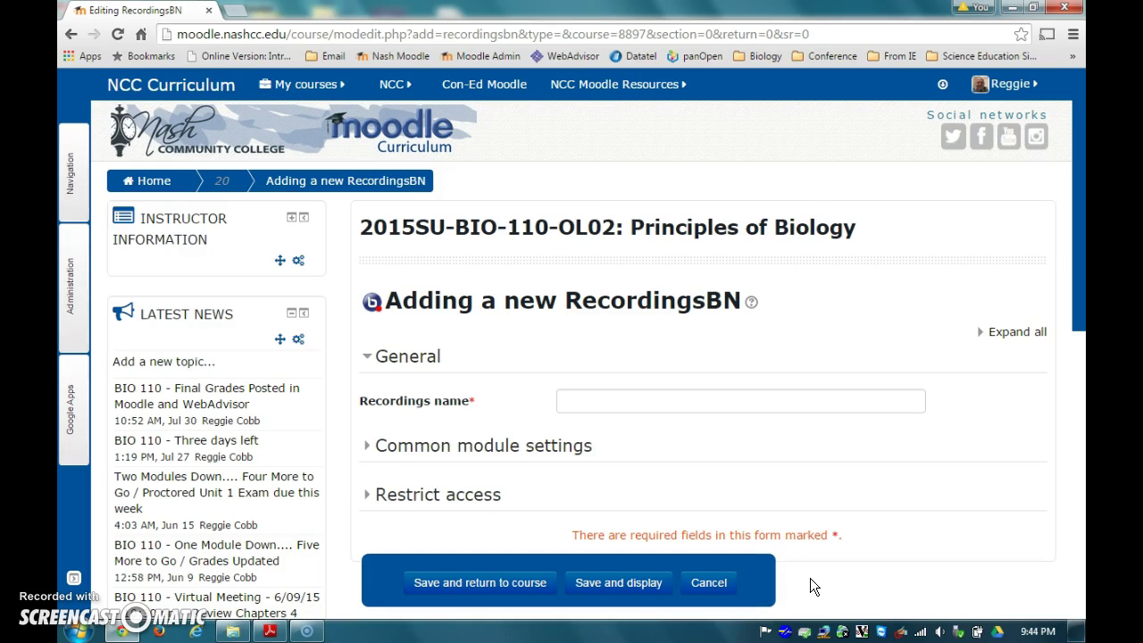
pyautogui.click(656, 408)
pyautogui.write('BBB ')
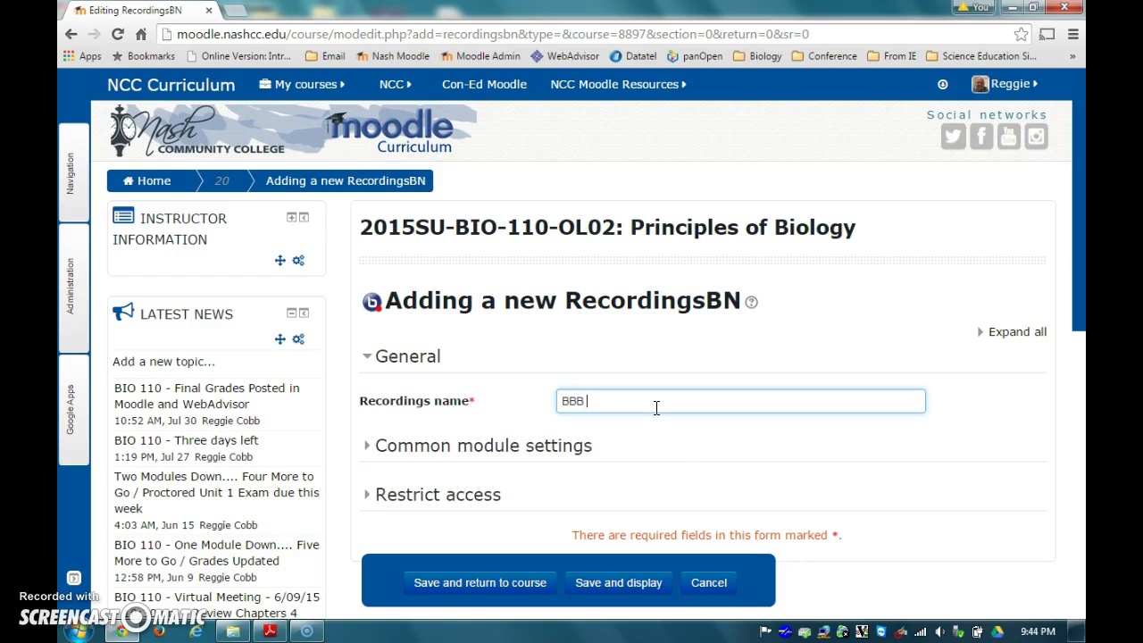
pyautogui.write('Recordings')
pyautogui.click(485, 581)
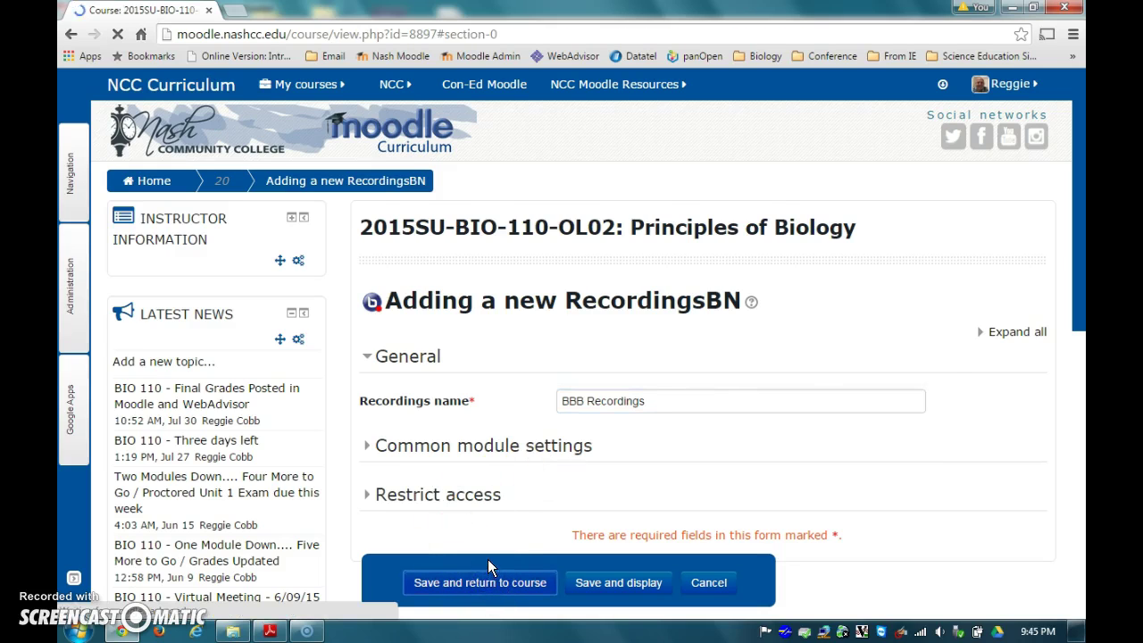
# Scroll the course page down to the new BBB Demo and BBB Recordings items.
pyautogui.scroll(-3, 488, 554)
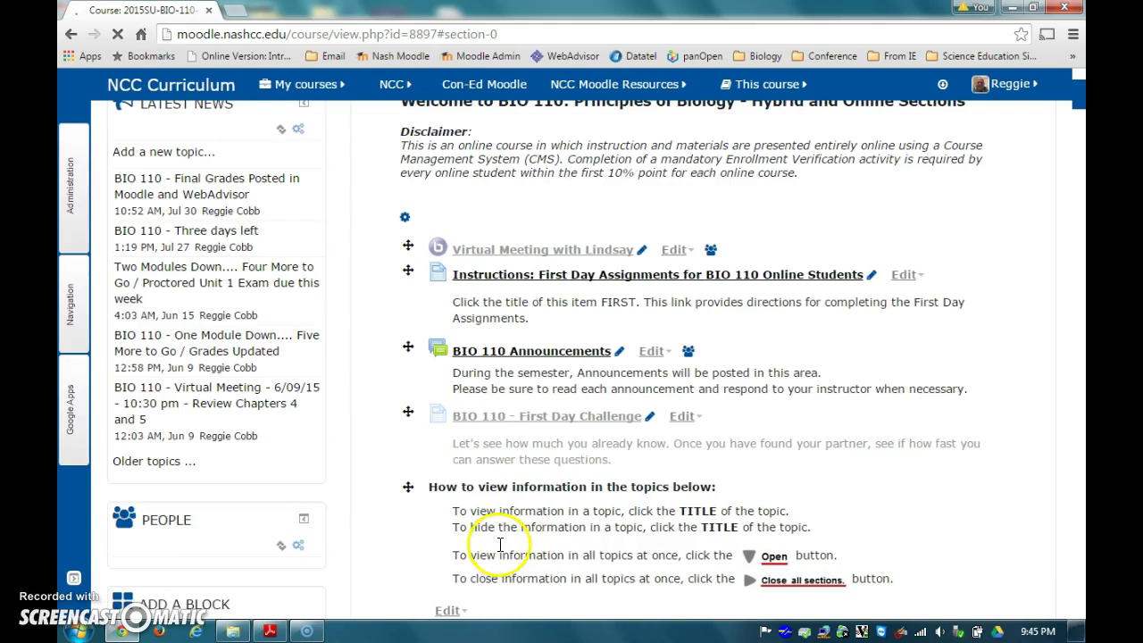
pyautogui.scroll(-3, 497, 543)
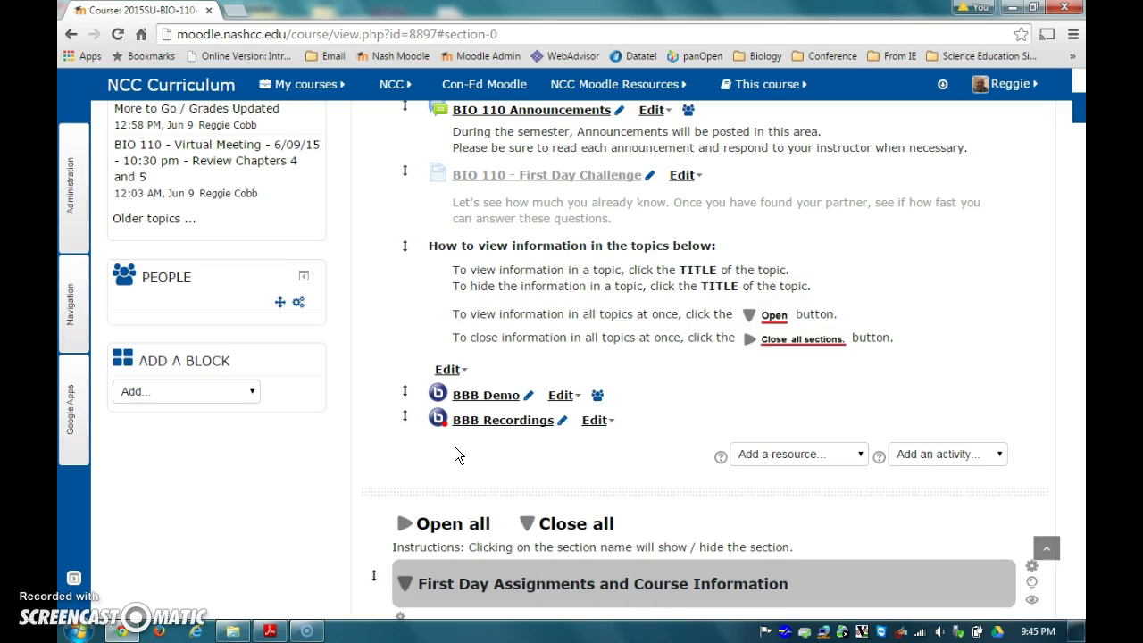
# Bring the instructor's introduction PDF in Adobe Reader back to the front.
pyautogui.click(270, 630)
pyautogui.click(286, 570)
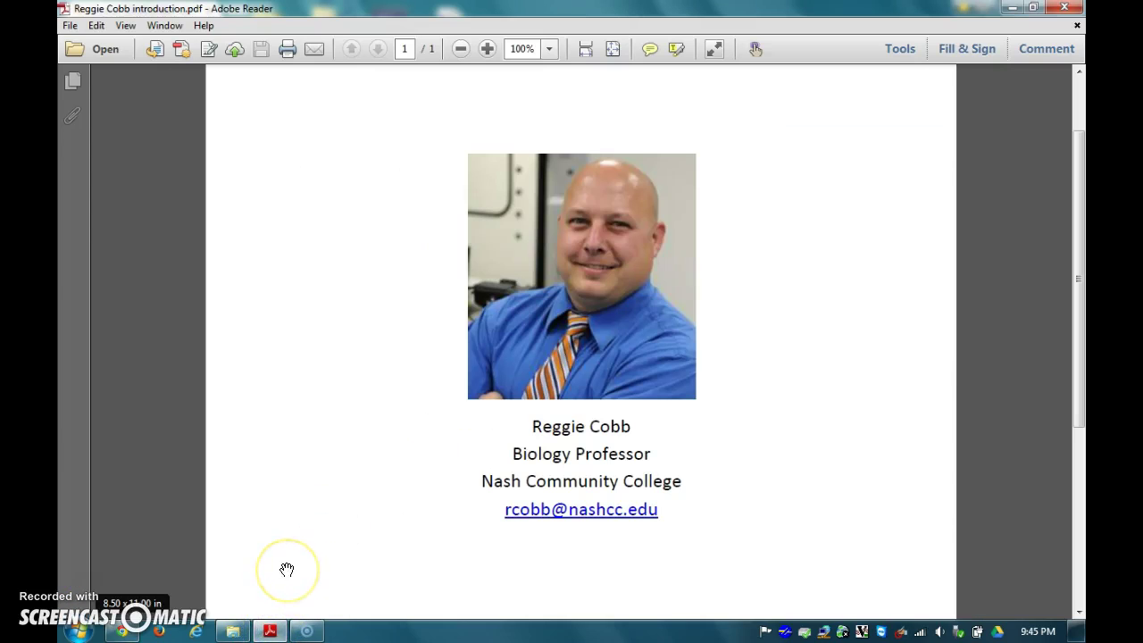